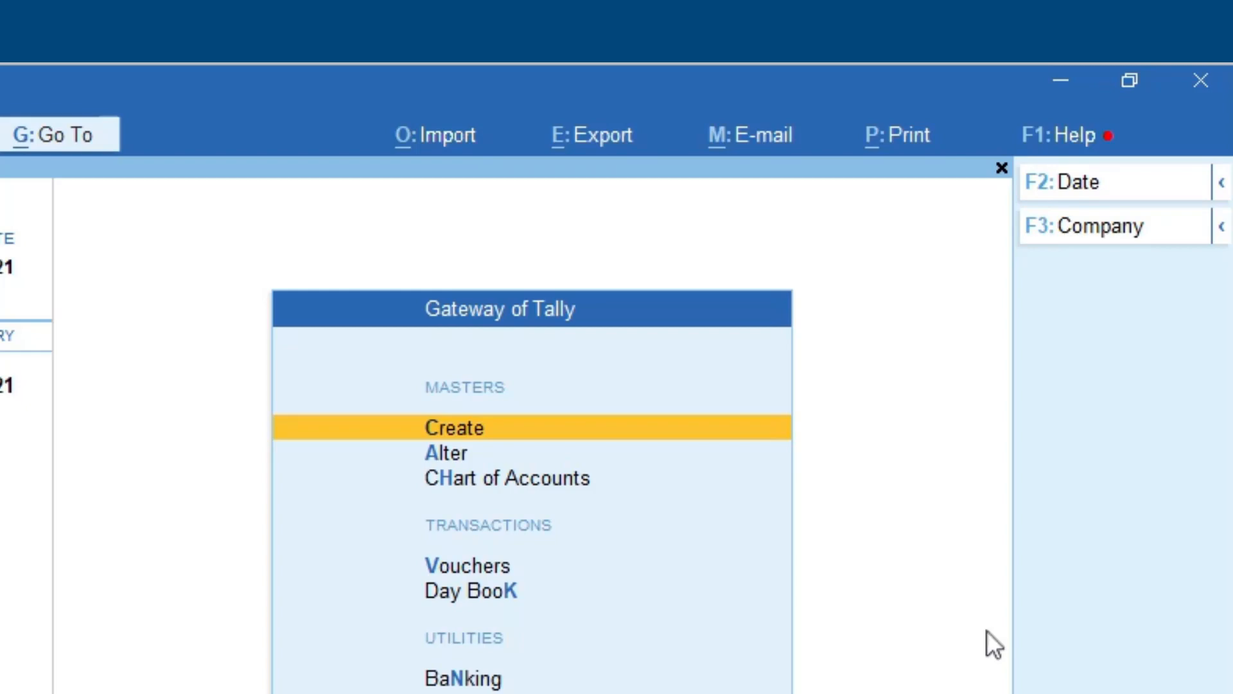
- Check the installed TallyPrime release in the About product information
{"action": "left_click", "coordinate": [1075, 139]}
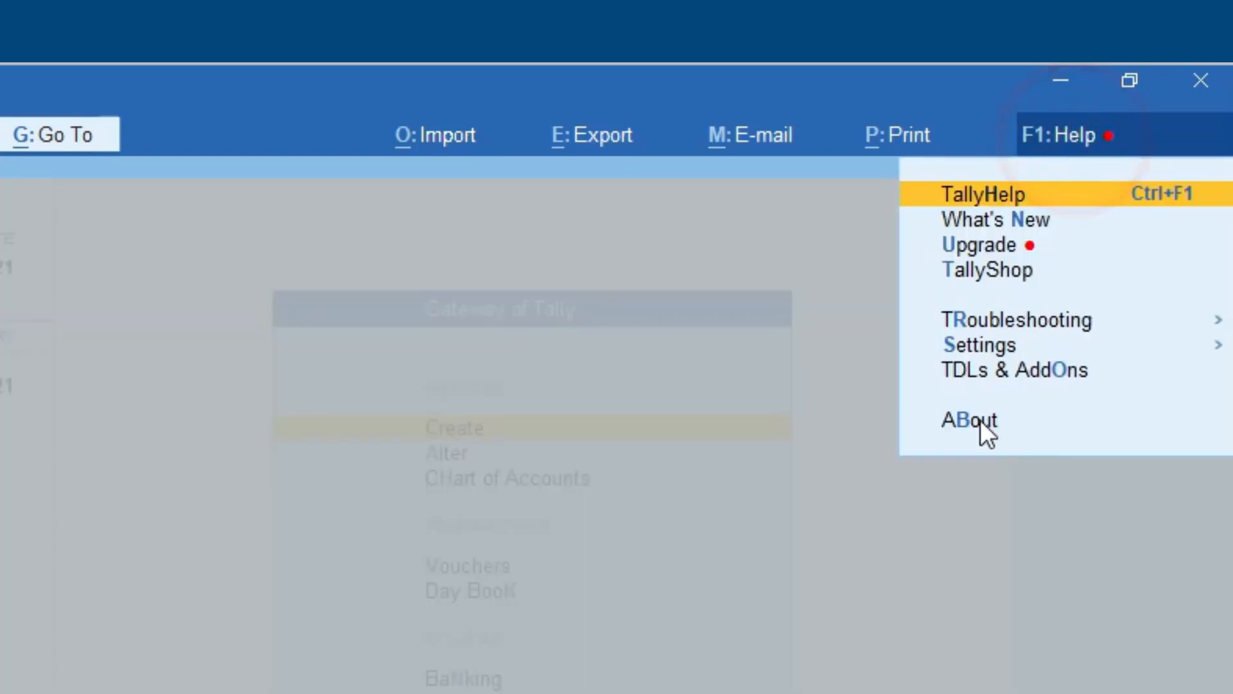
{"action": "left_click", "coordinate": [981, 424]}
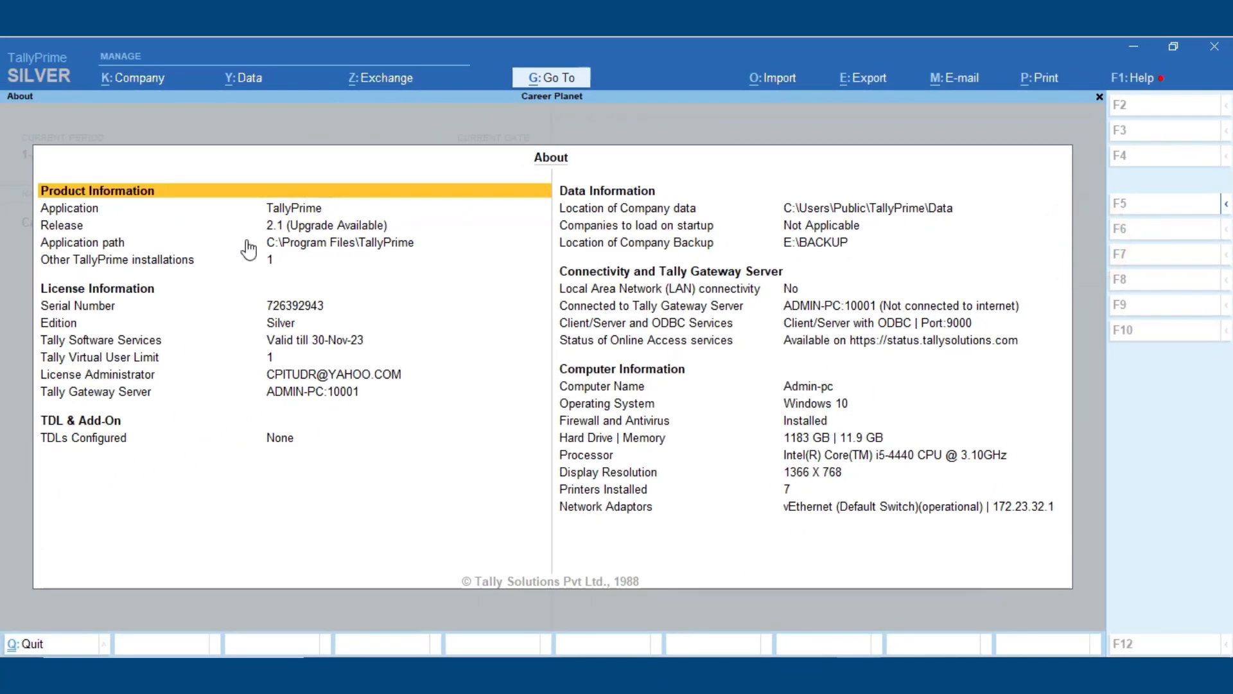
{"action": "left_click", "coordinate": [283, 226]}
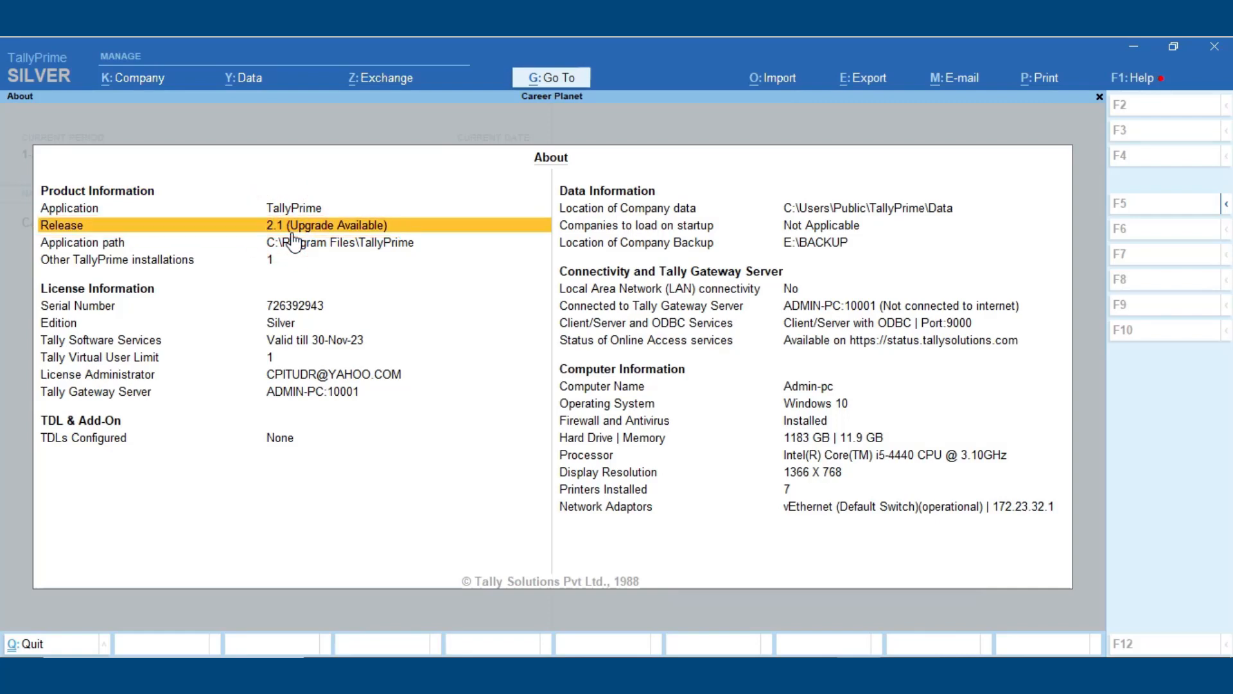
{"action": "key", "text": "Escape"}
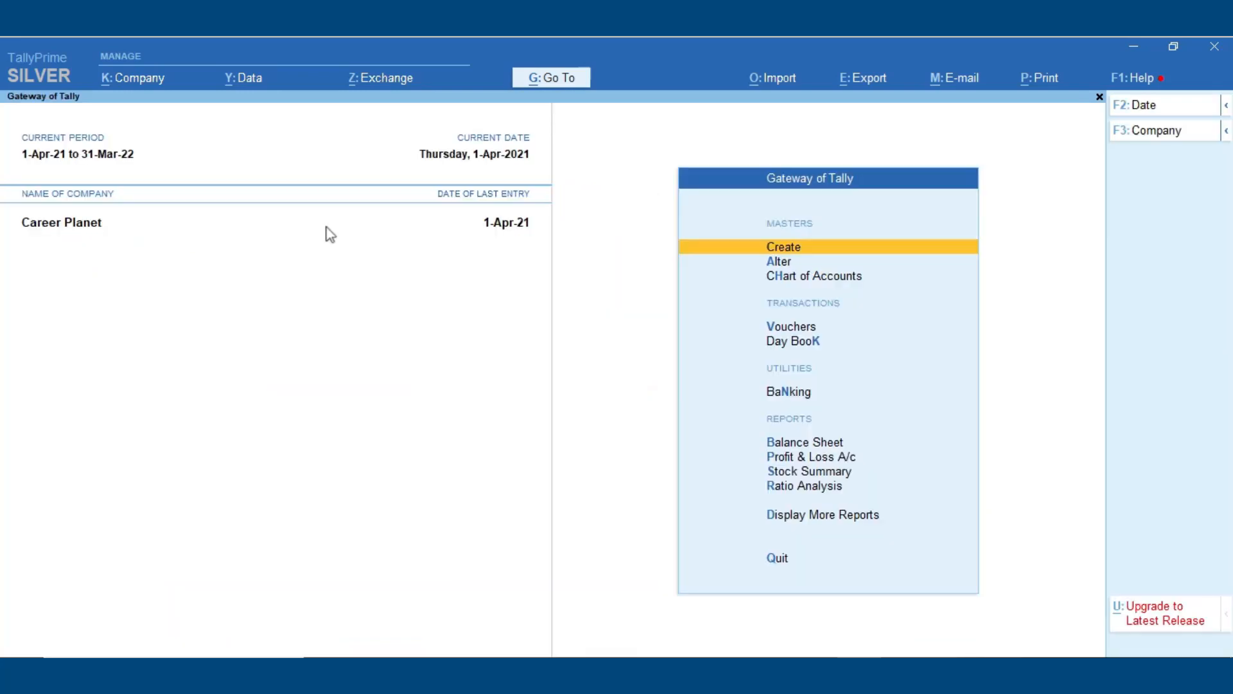
- Open the product update details and set Show all releases to Yes
{"action": "left_click", "coordinate": [1142, 80]}
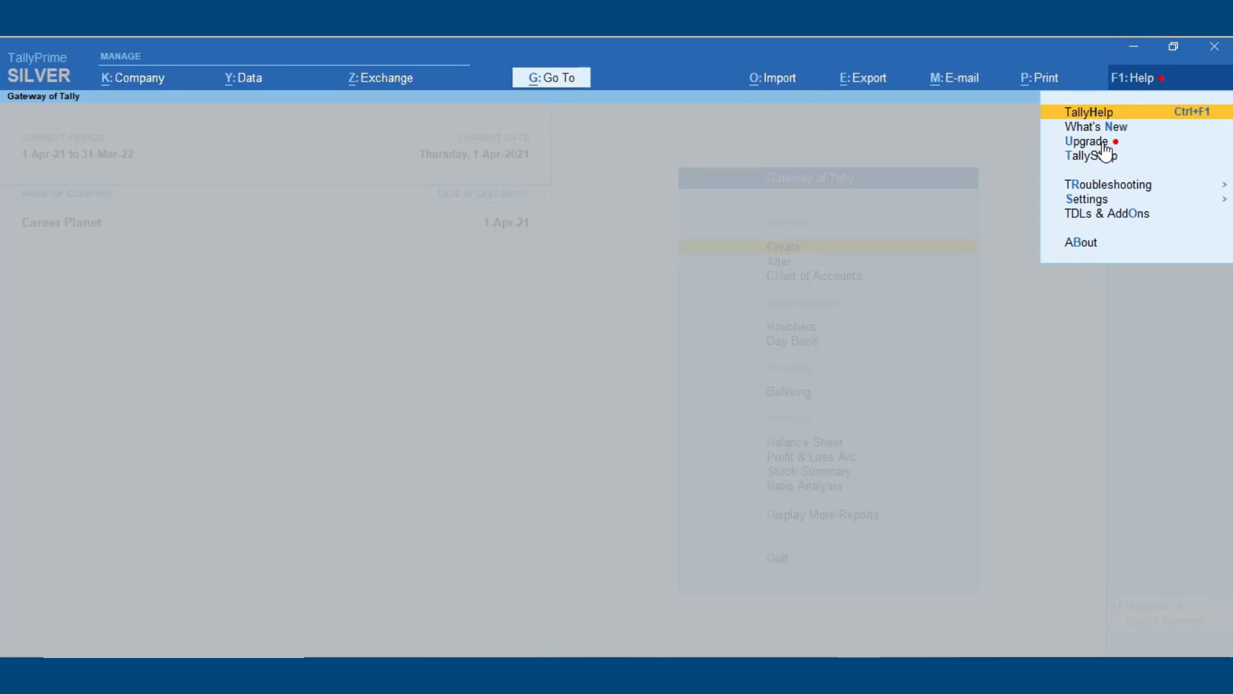
{"action": "left_click", "coordinate": [1105, 146]}
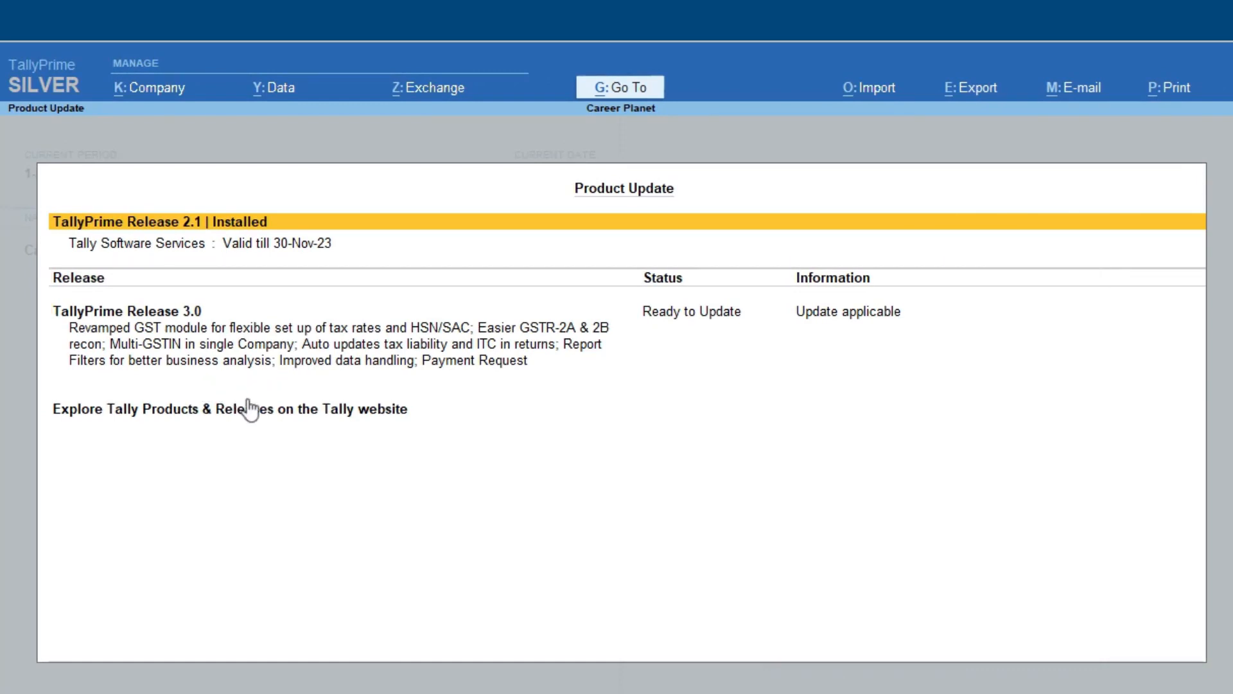
{"action": "key", "text": "F12"}
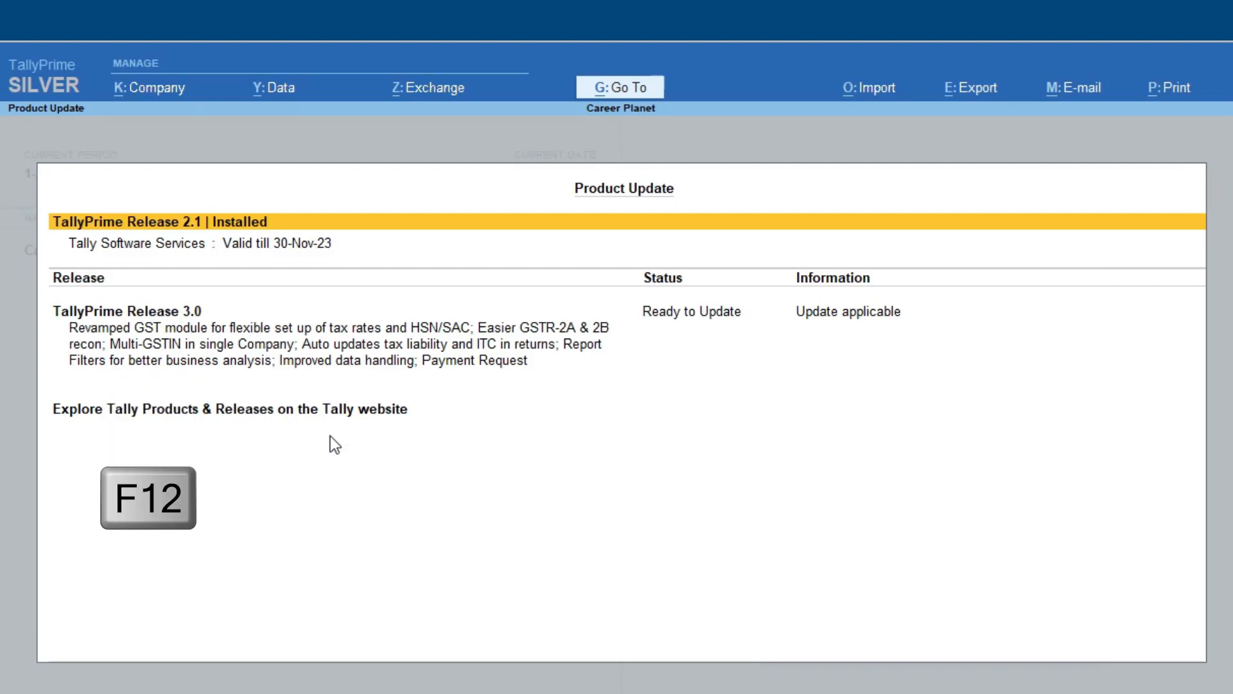
{"action": "key", "text": "F12"}
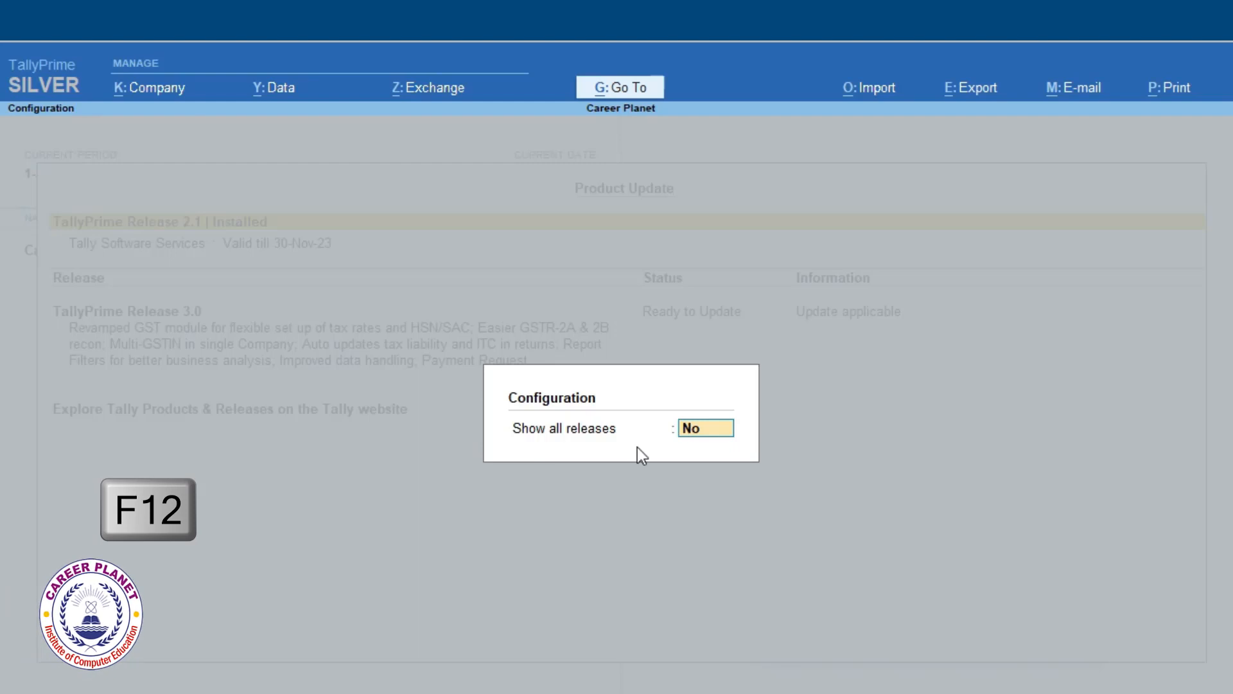
{"action": "type", "text": "y"}
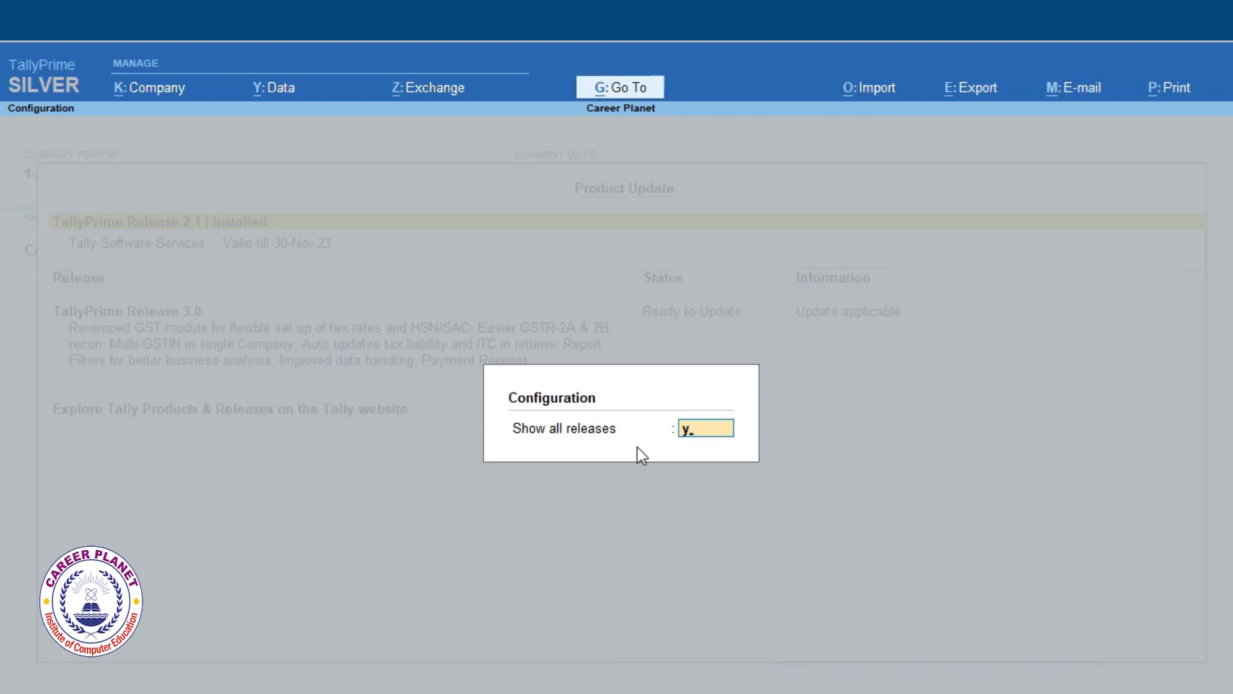
{"action": "key", "text": "Return"}
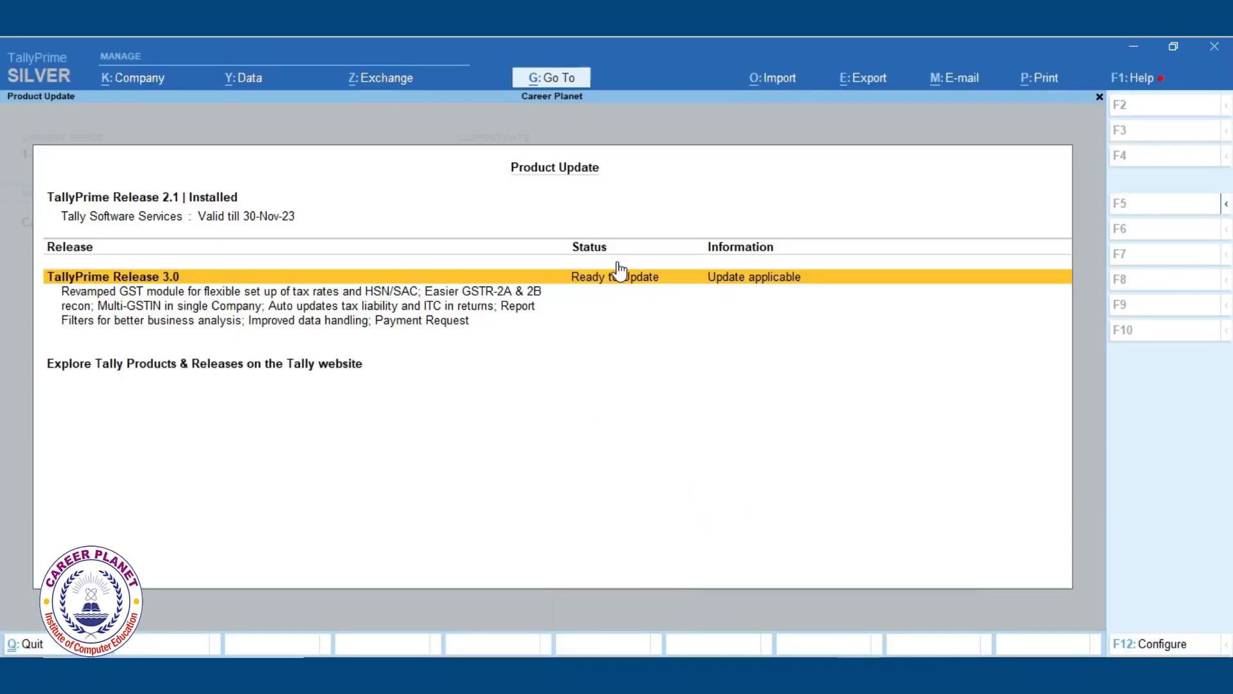
- Upgrade to TallyPrime Release 3.0, agreeing to the installation and the restart with administrator rights, and start the updated application
{"action": "left_click", "coordinate": [613, 287]}
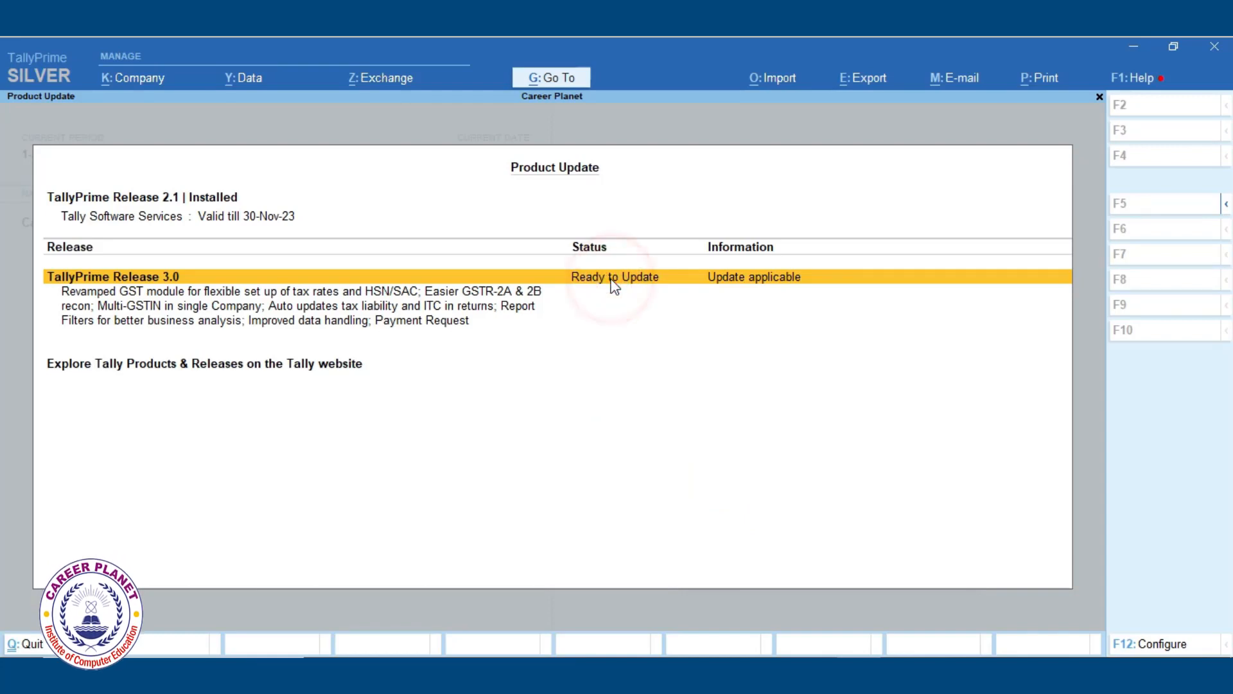
{"action": "left_click", "coordinate": [612, 286]}
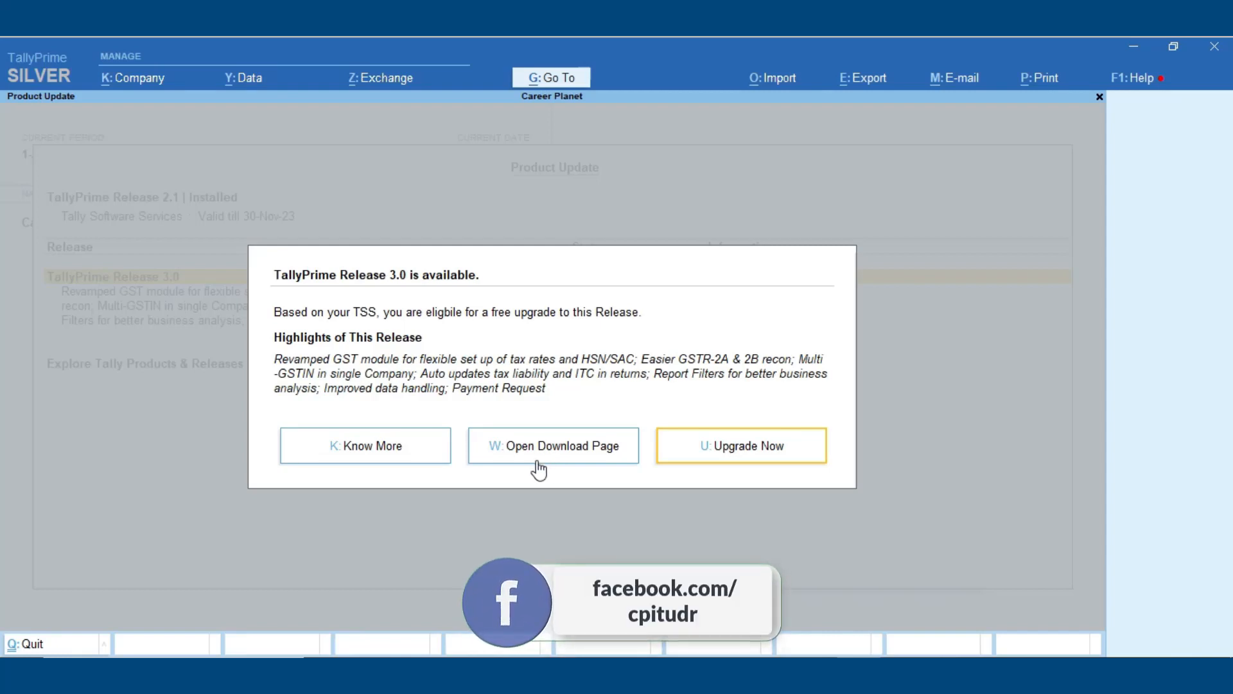
{"action": "left_click", "coordinate": [742, 455]}
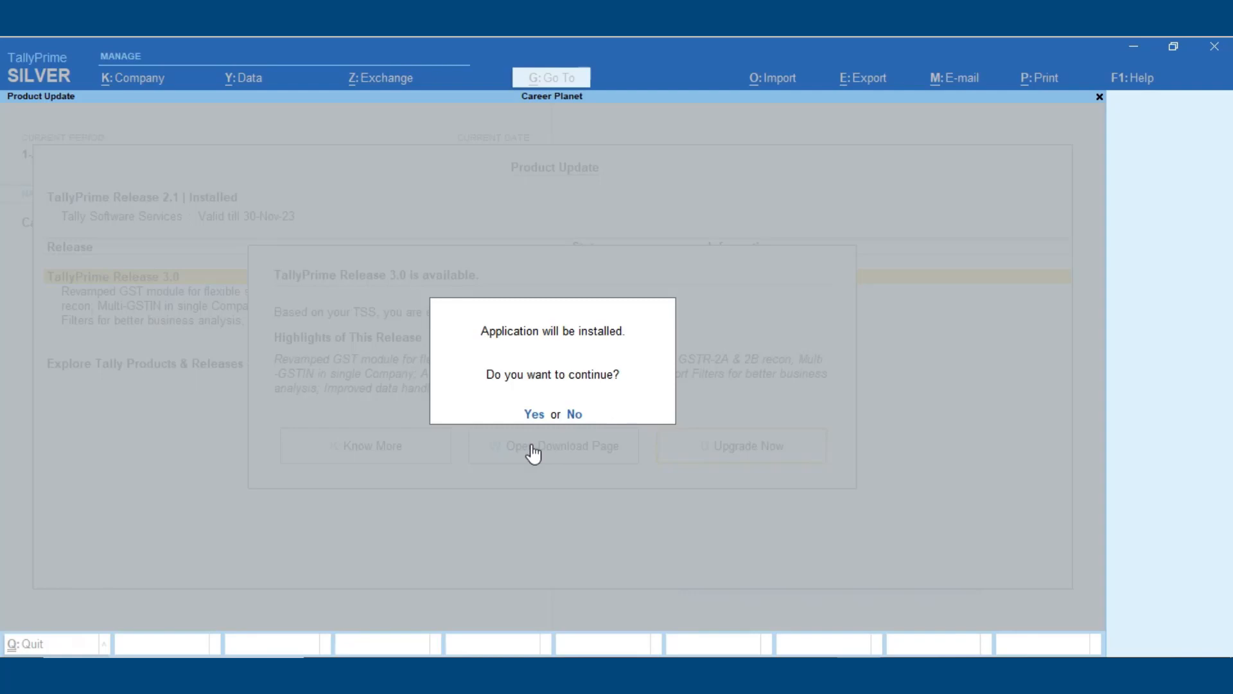
{"action": "left_click", "coordinate": [533, 414]}
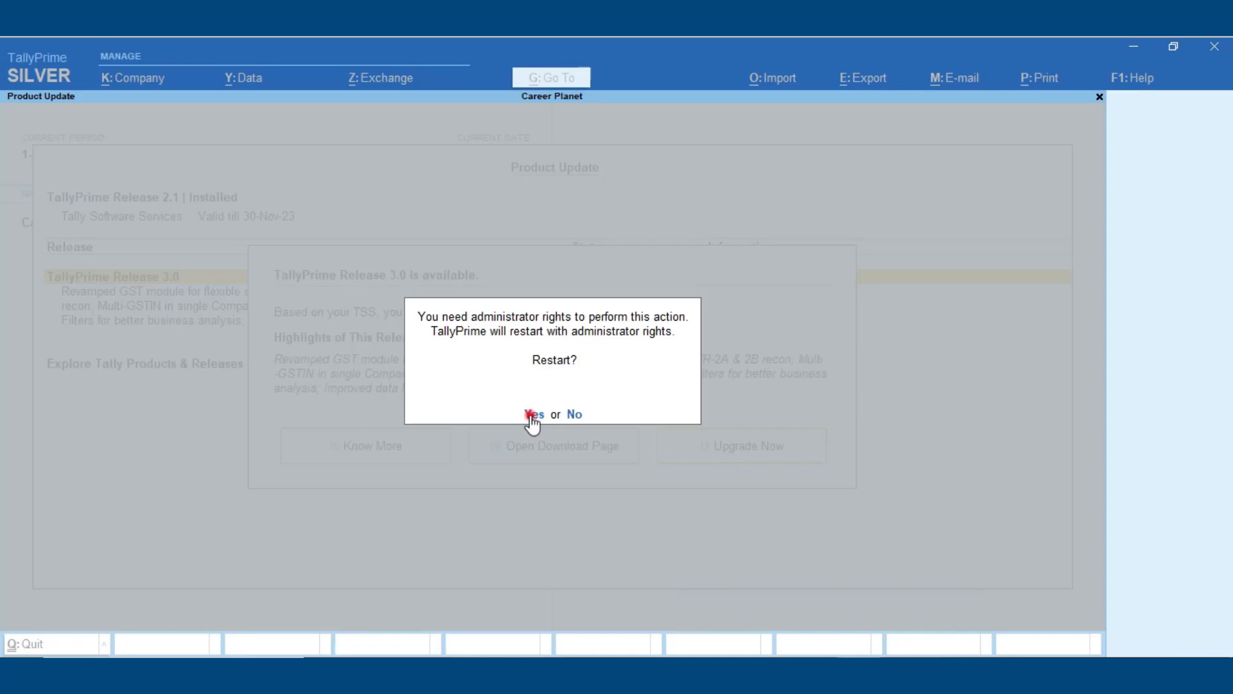
{"action": "left_click", "coordinate": [532, 416]}
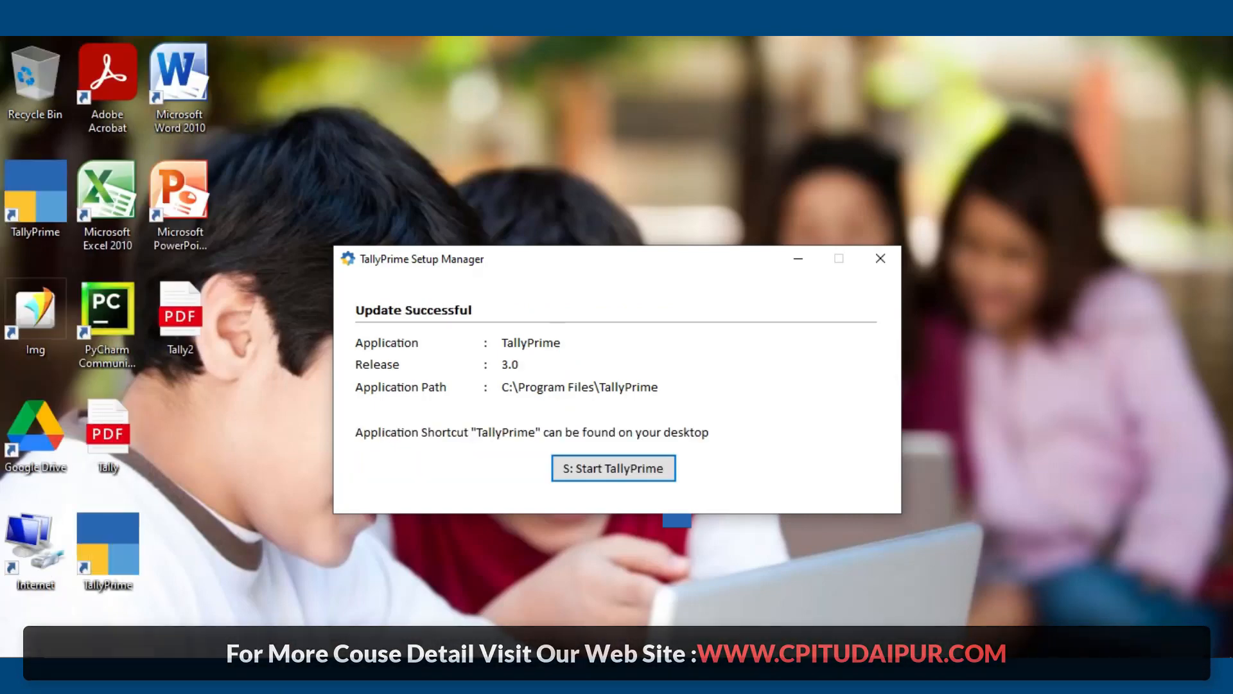
{"action": "left_click", "coordinate": [903, 388]}
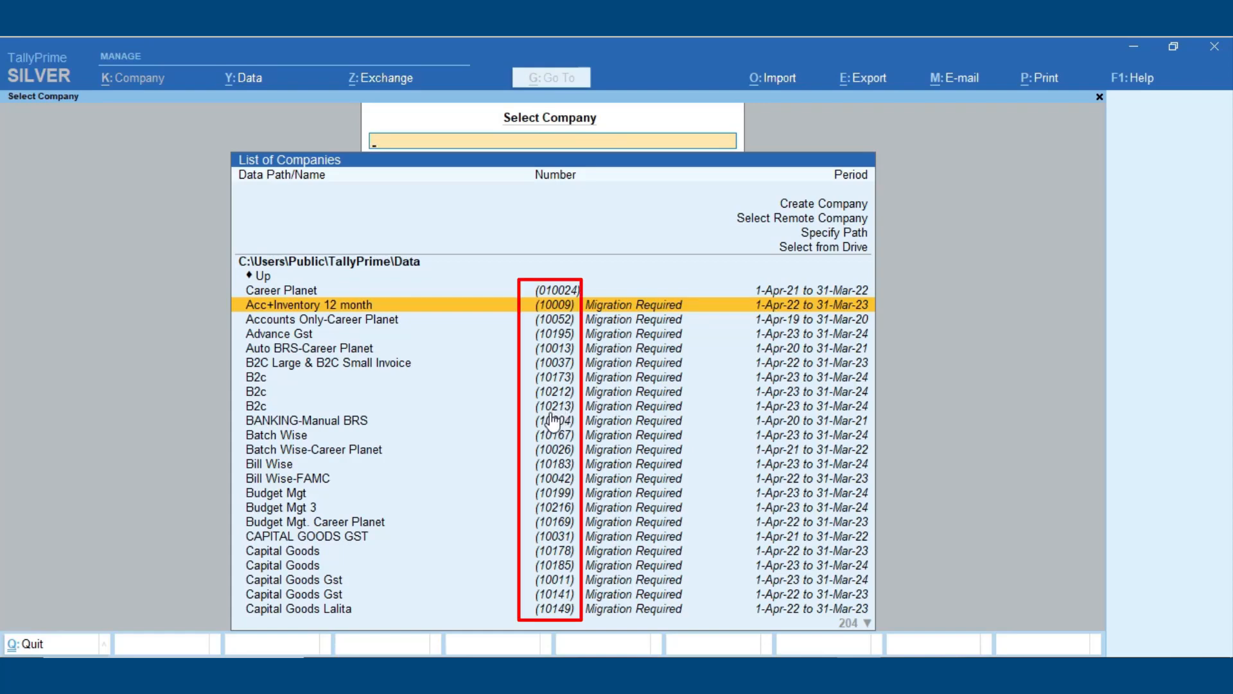
- Select the company Acc+Inventory 12 month for migration and set Backup Company Data before Migration to Yes
{"action": "key", "text": "Return"}
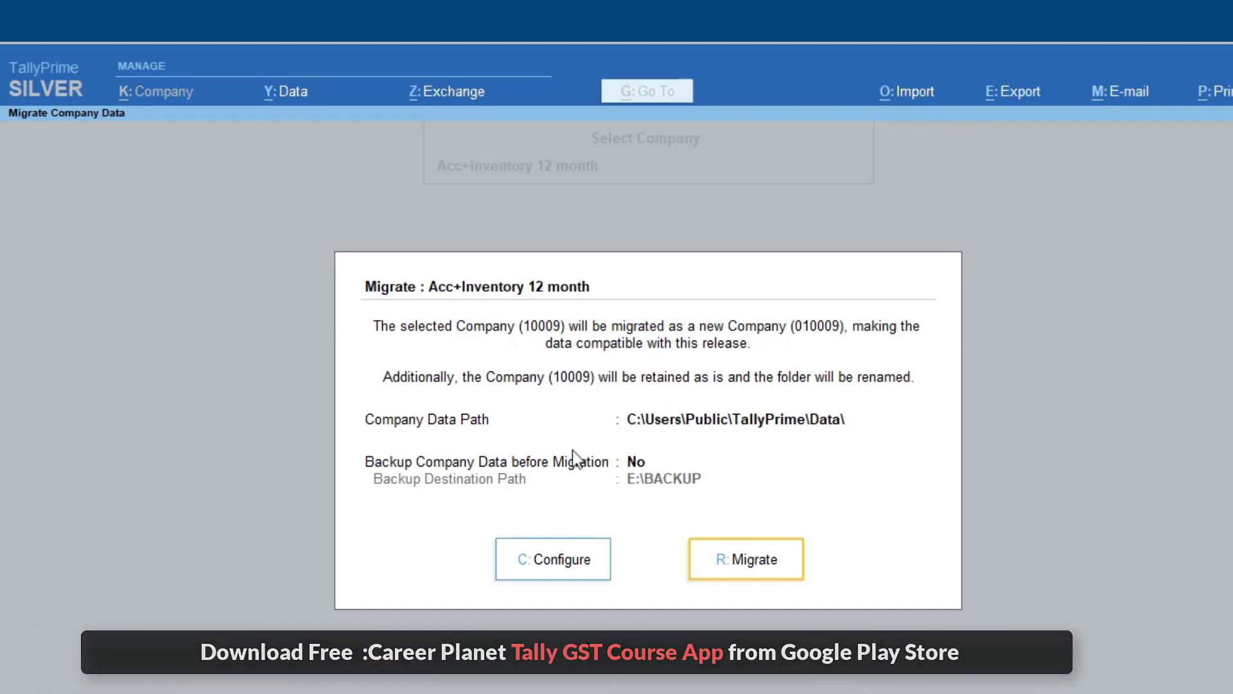
{"action": "left_click", "coordinate": [569, 560]}
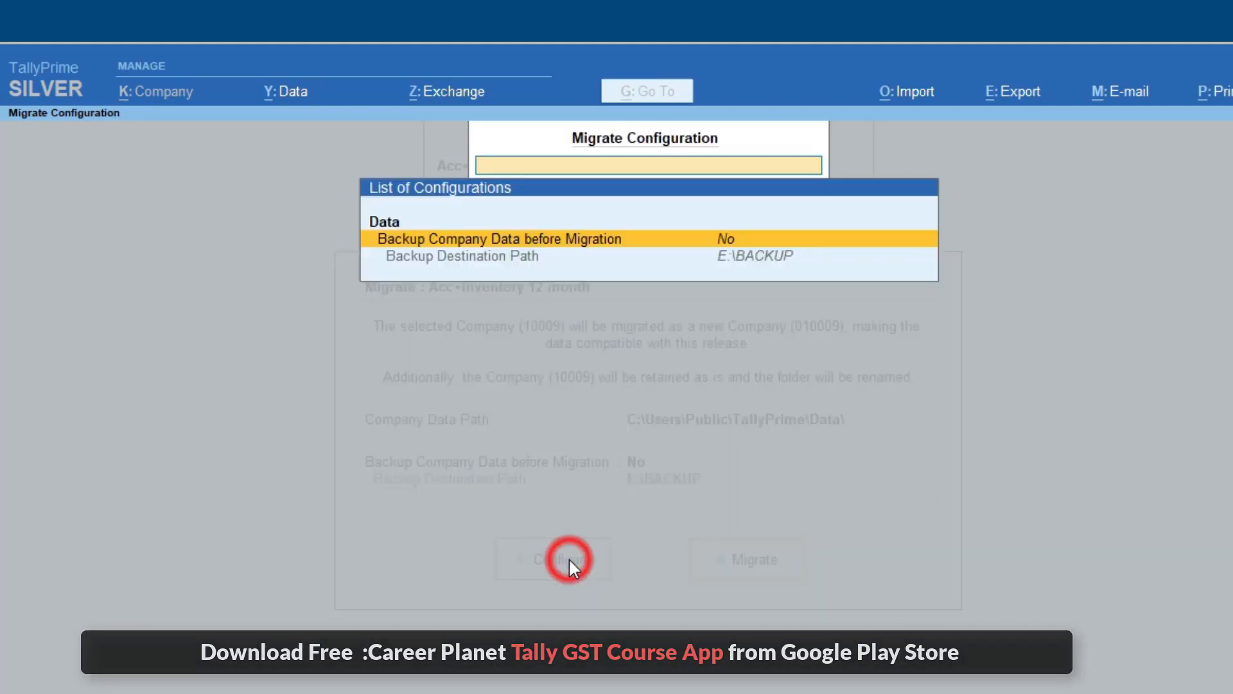
{"action": "key", "text": "Return"}
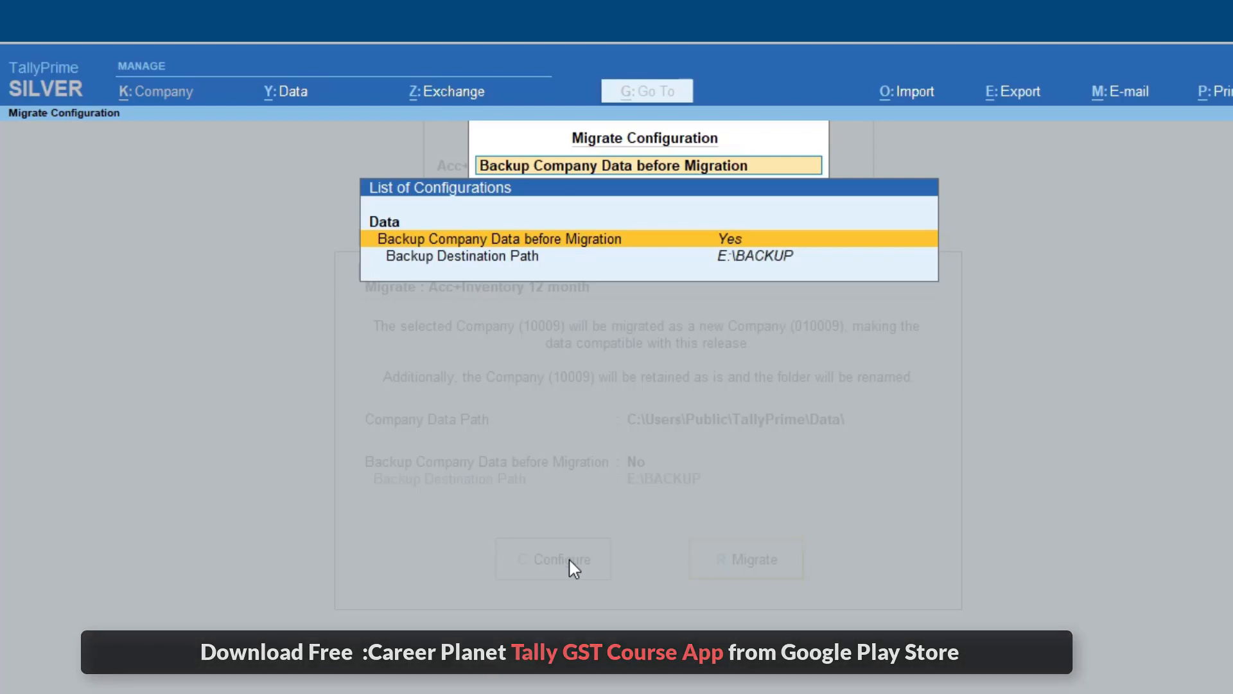
- Set the migration's backup destination path to the folder E:\D Backup
{"action": "key", "text": "Down"}
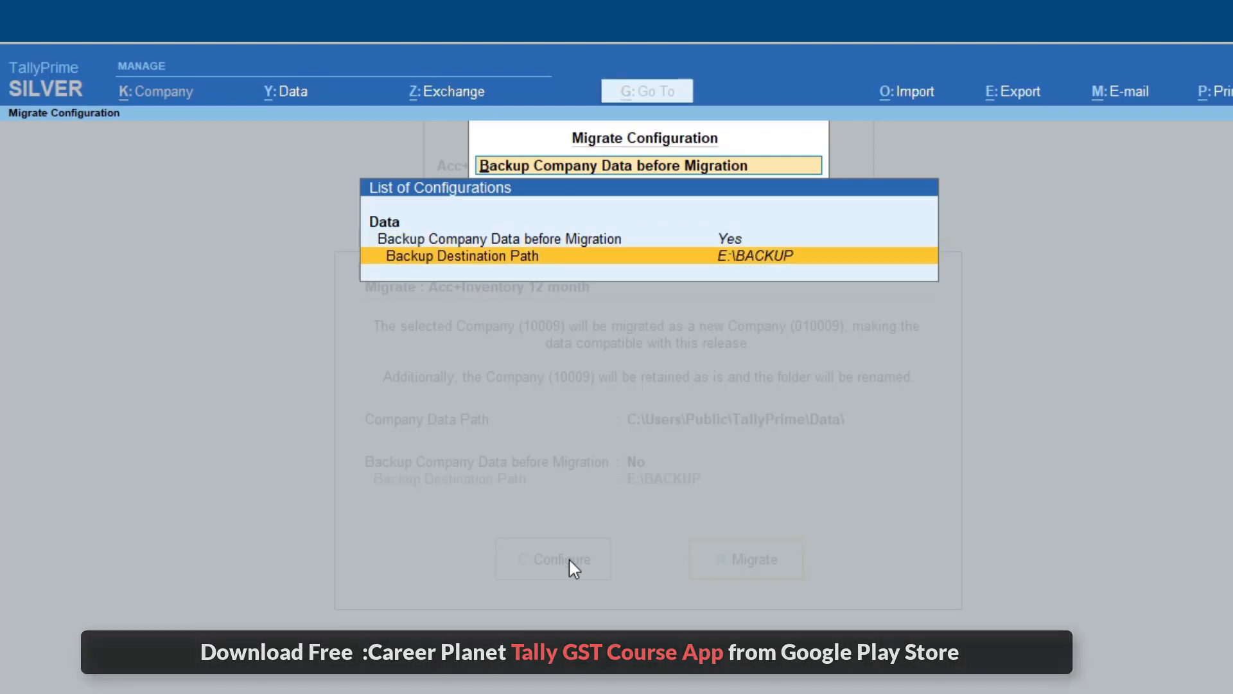
{"action": "key", "text": "Return"}
{"action": "key", "text": "Up"}
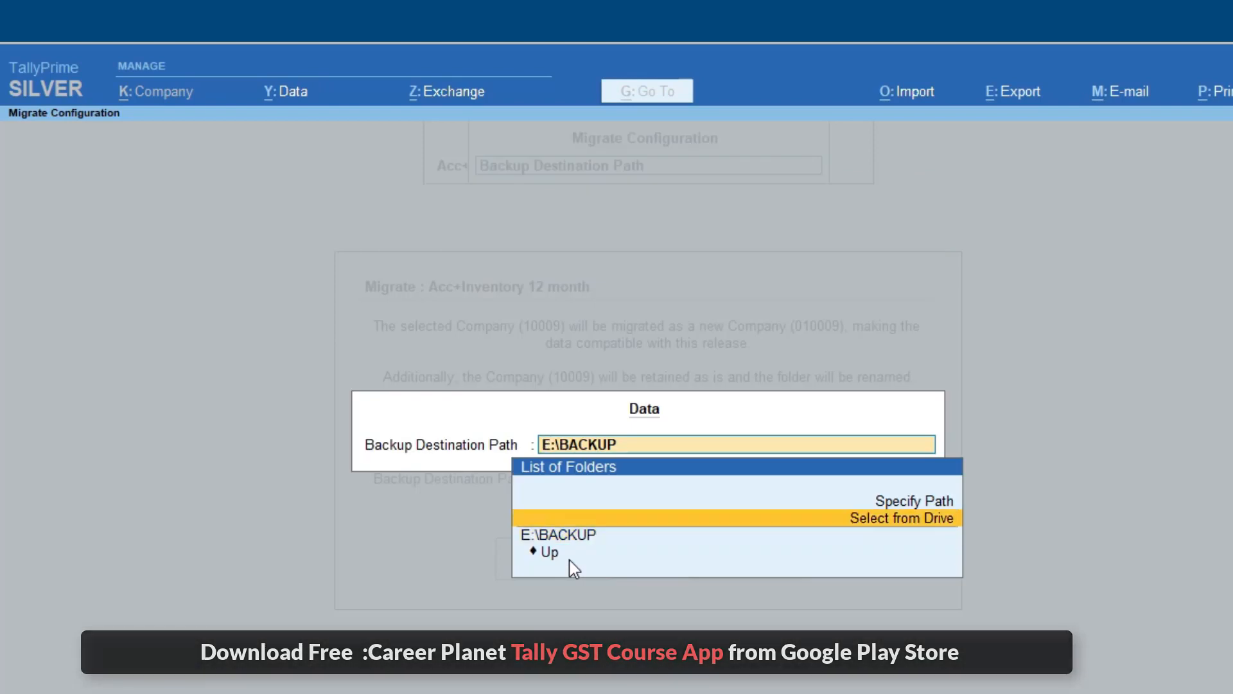
{"action": "key", "text": "Return"}
{"action": "key", "text": "Down"}
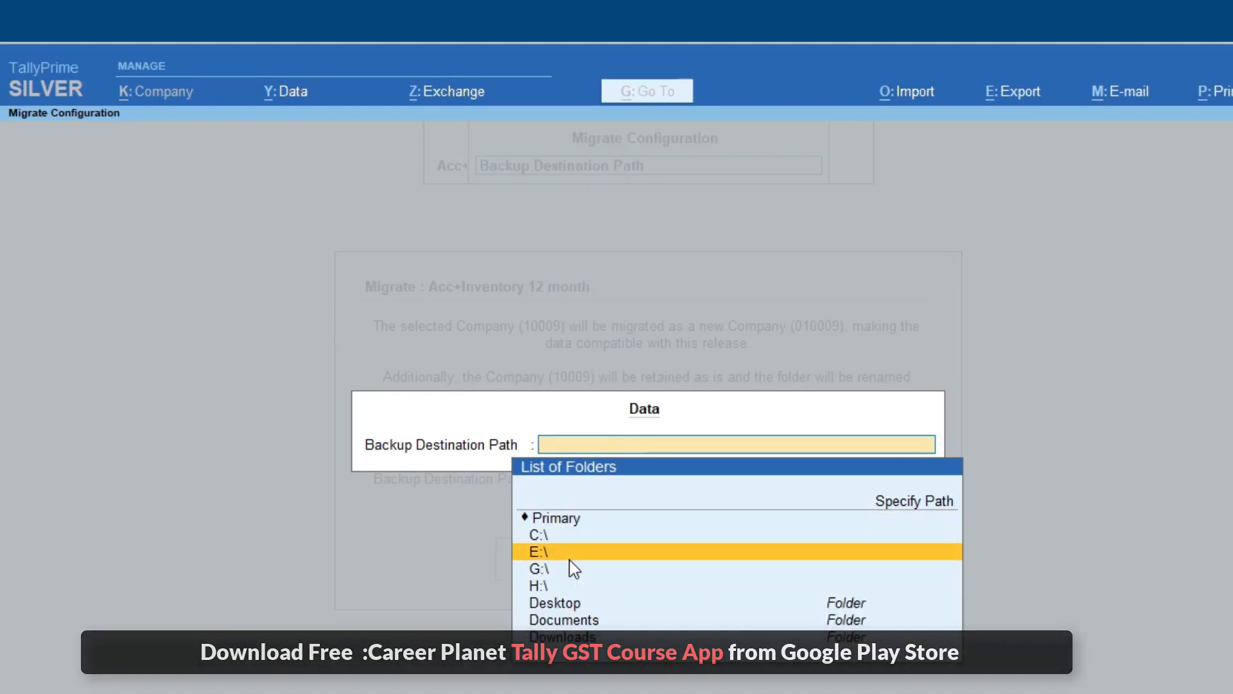
{"action": "key", "text": "Return"}
{"action": "key", "text": "Down"}
{"action": "key", "text": "Down"}
{"action": "key", "text": "Down"}
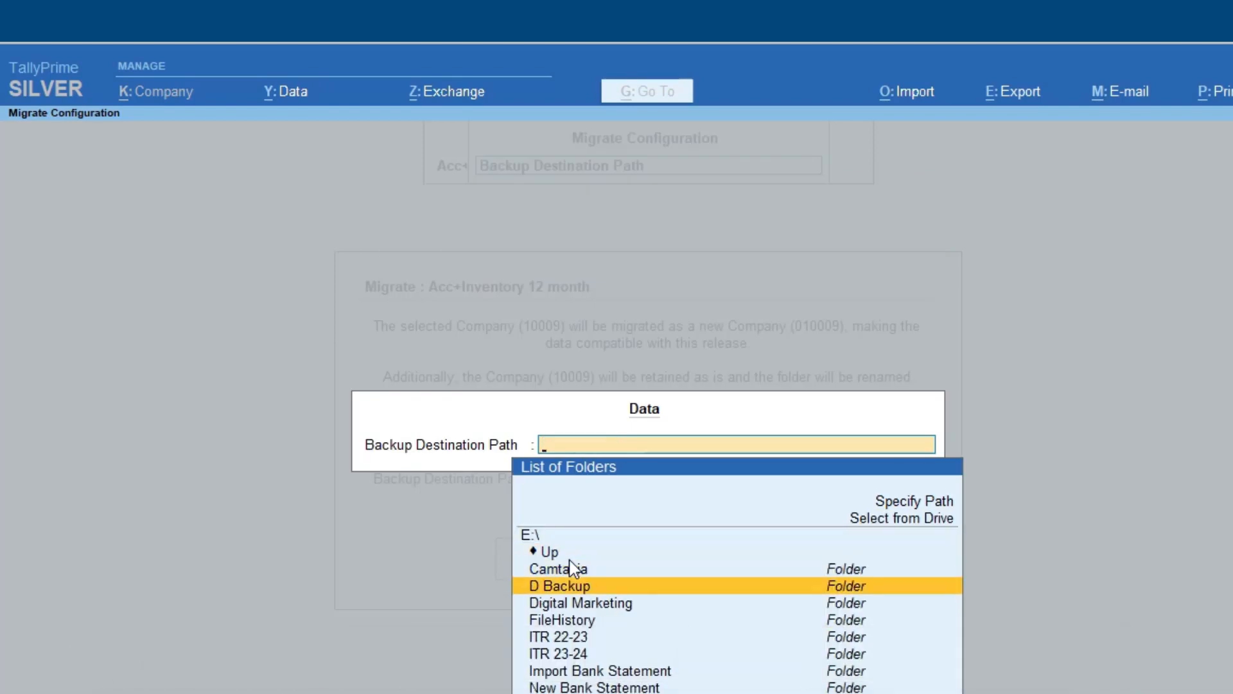
{"action": "key", "text": "Up"}
{"action": "key", "text": "Down"}
{"action": "key", "text": "Return"}
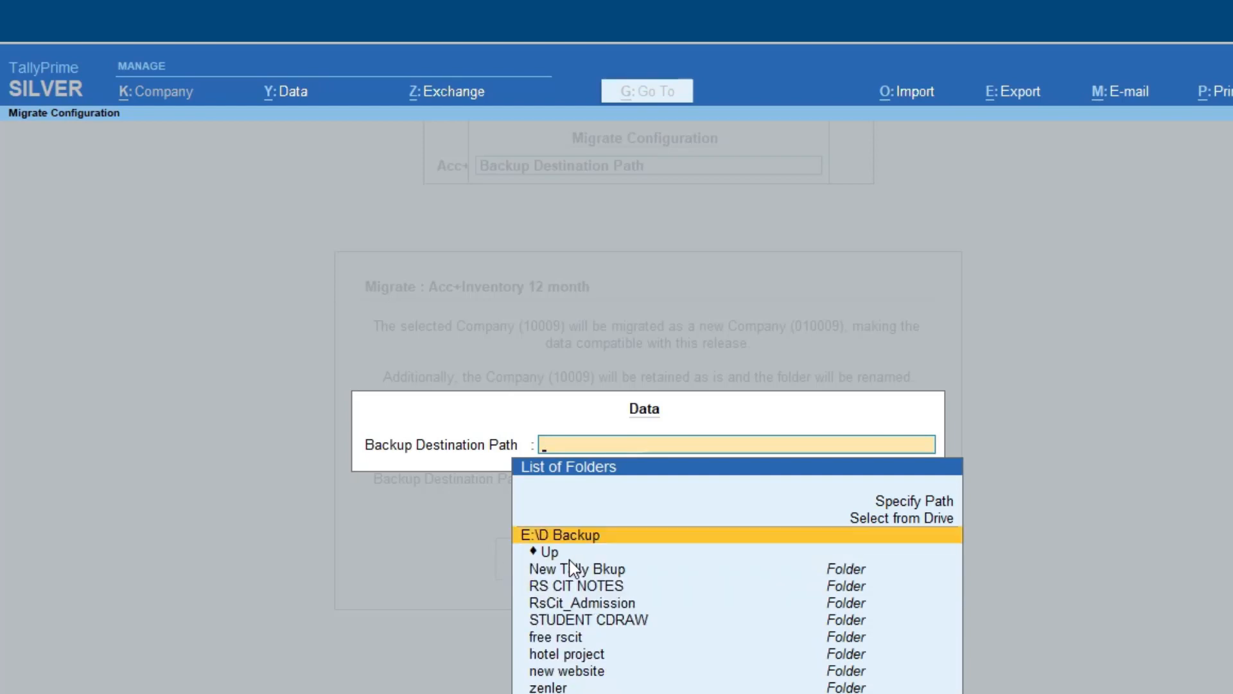
{"action": "key", "text": "Return"}
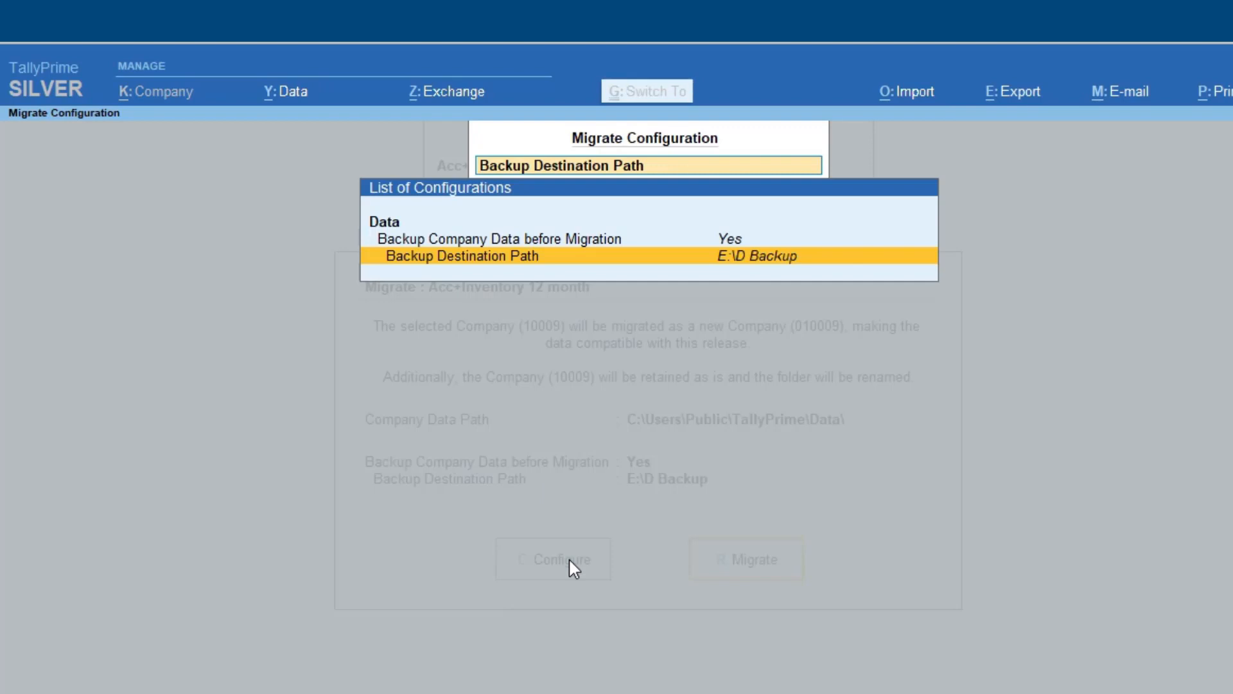
{"action": "key", "text": "Escape"}
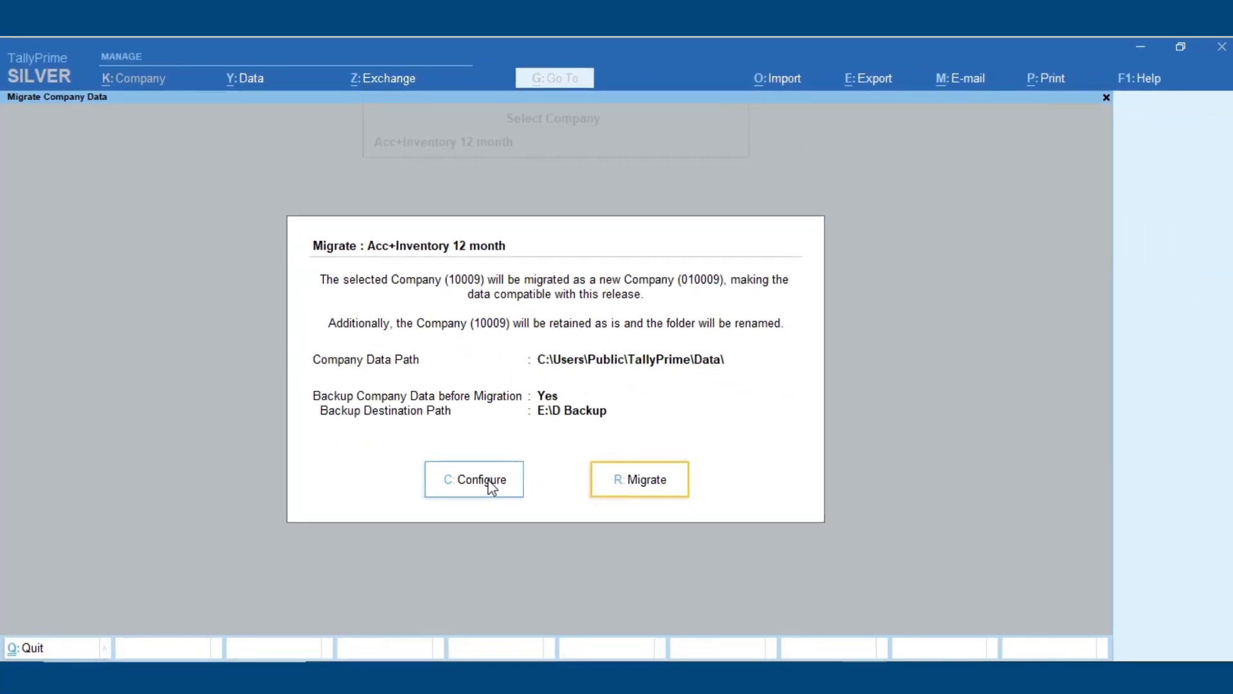
- Migrate the Acc+Inventory 12 month company data and close the migration summary
{"action": "left_click", "coordinate": [667, 486]}
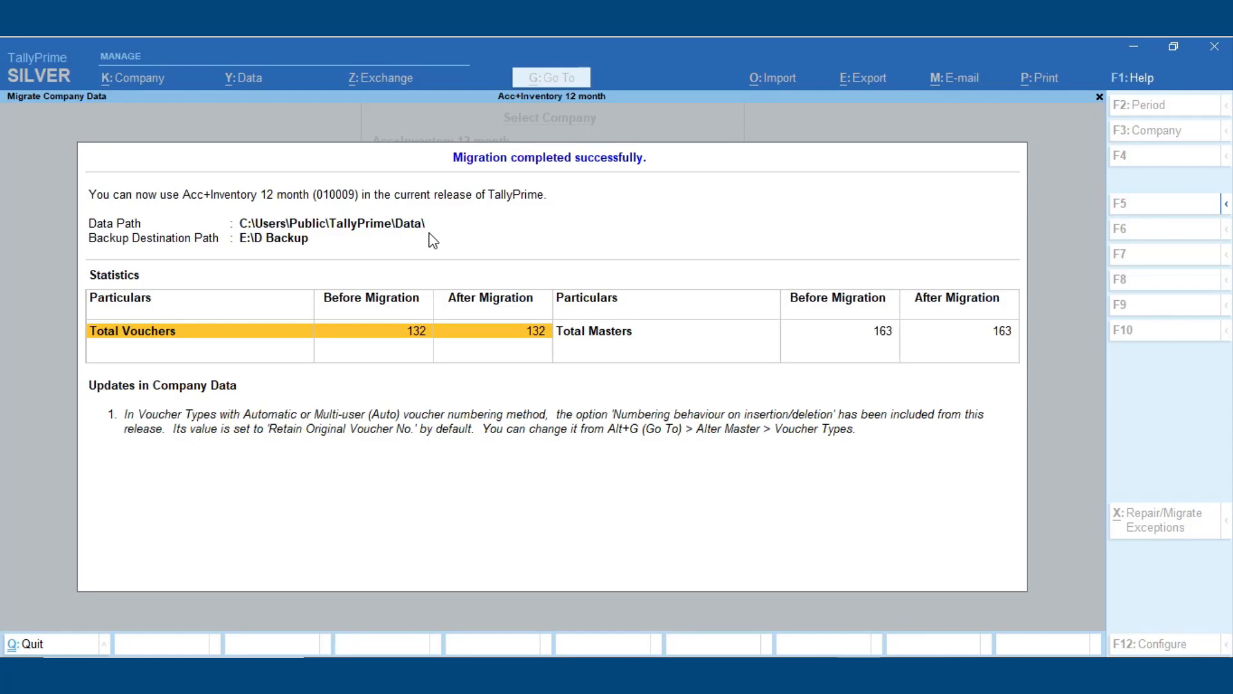
{"action": "key", "text": "Escape"}
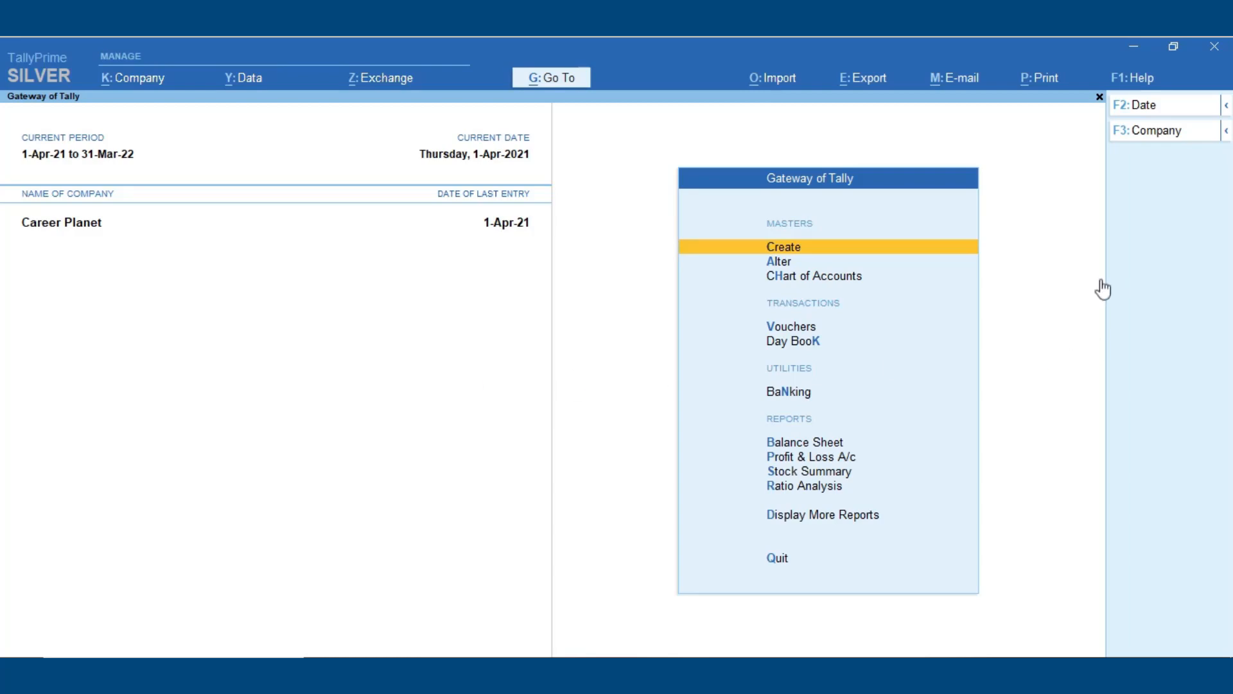
- Verify the upgraded application's release in the About product information
{"action": "left_click", "coordinate": [1144, 79]}
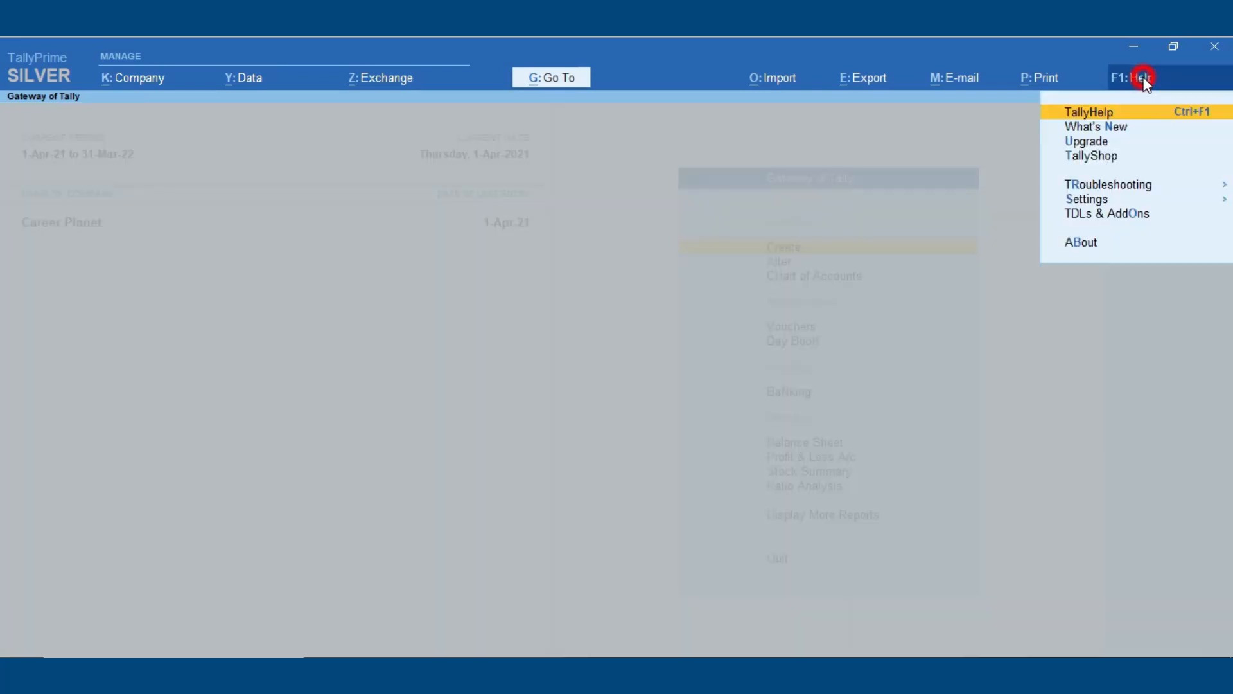
{"action": "left_click", "coordinate": [1083, 243]}
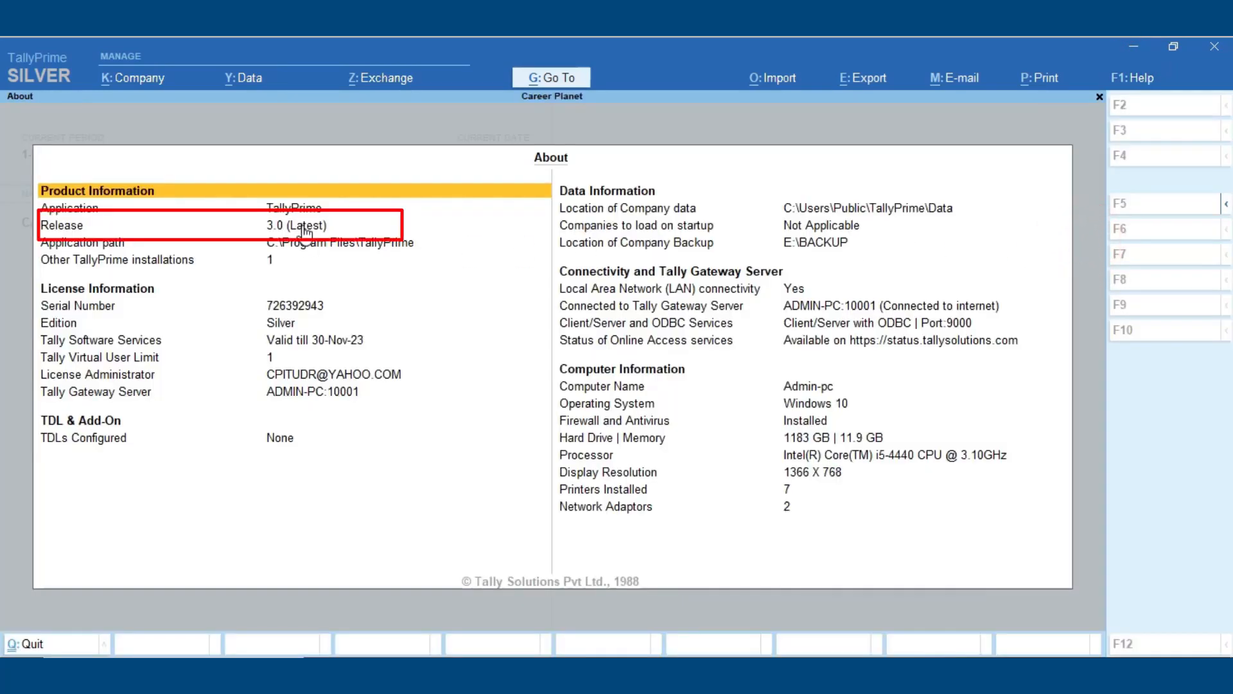
{"action": "left_click", "coordinate": [306, 226]}
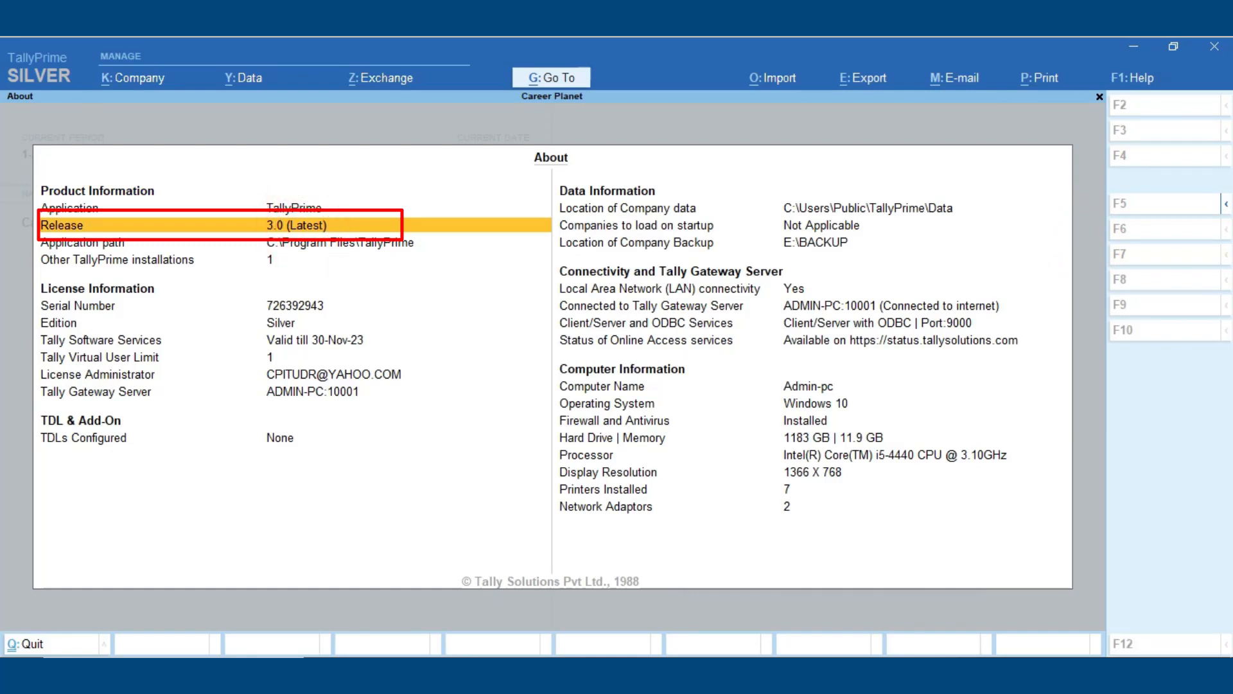
{"action": "key", "text": "Escape"}
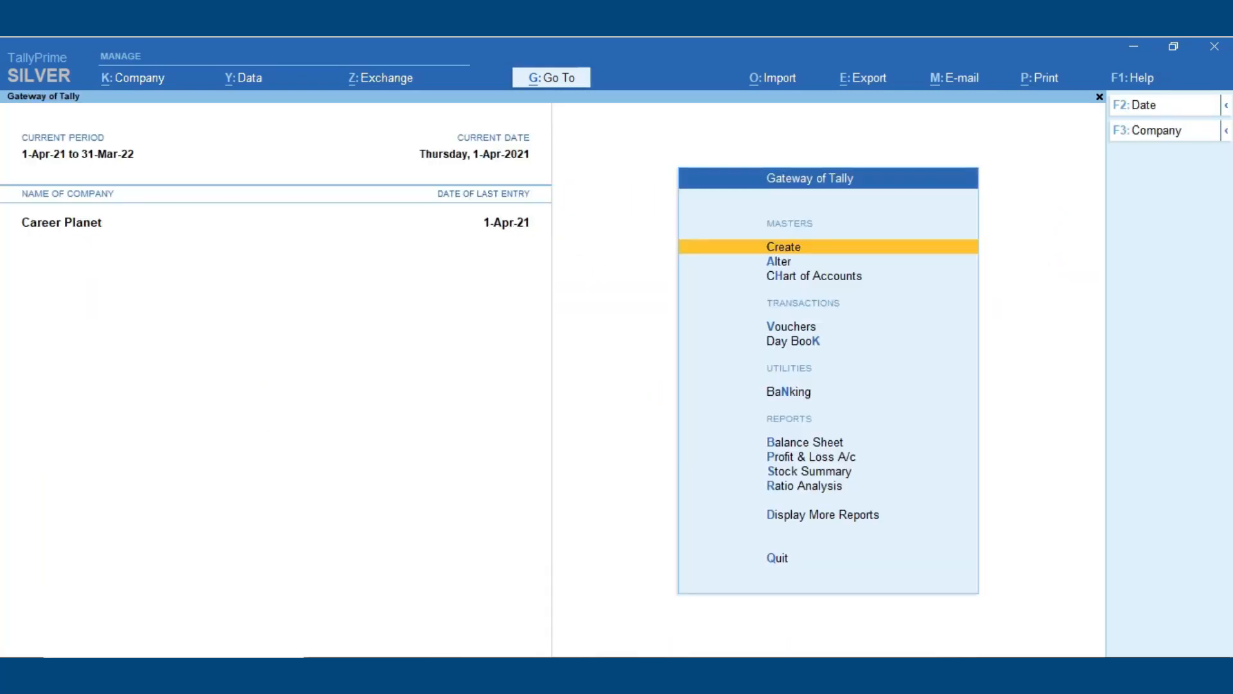